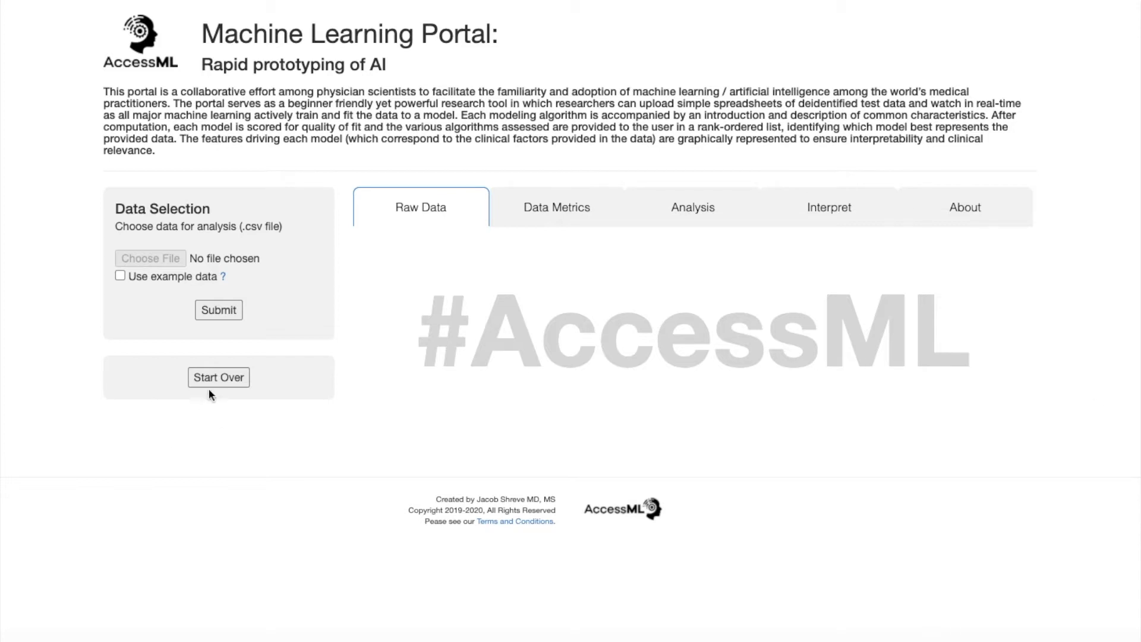
# - Start a fresh session, accepting the user agreement, and submit the example data for analysis
pyautogui.click(223, 378)
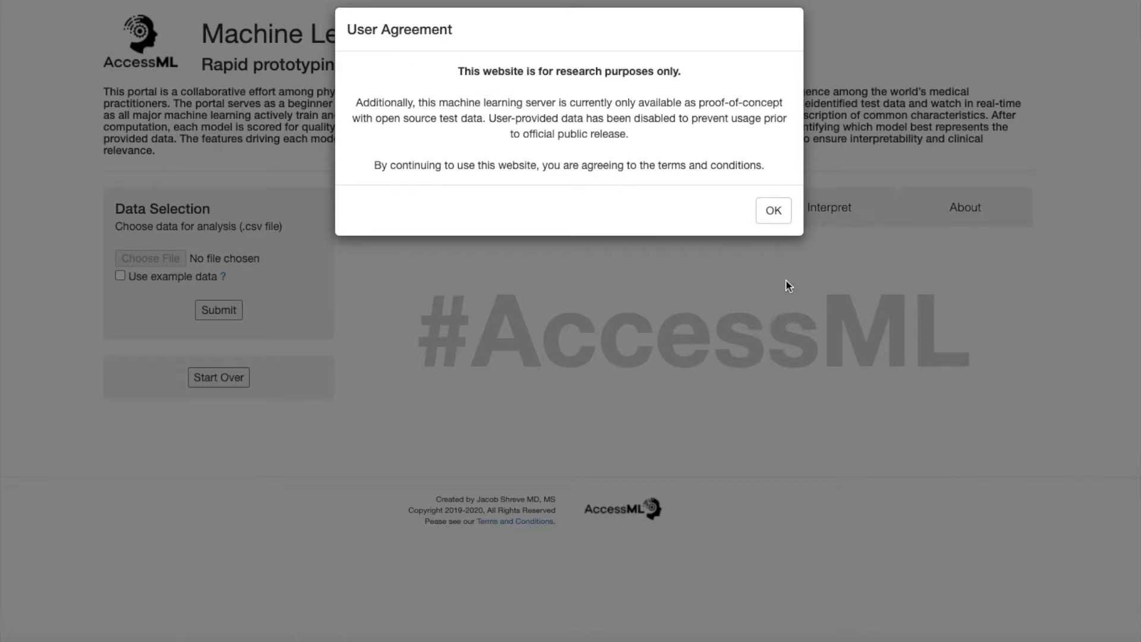
pyautogui.click(782, 216)
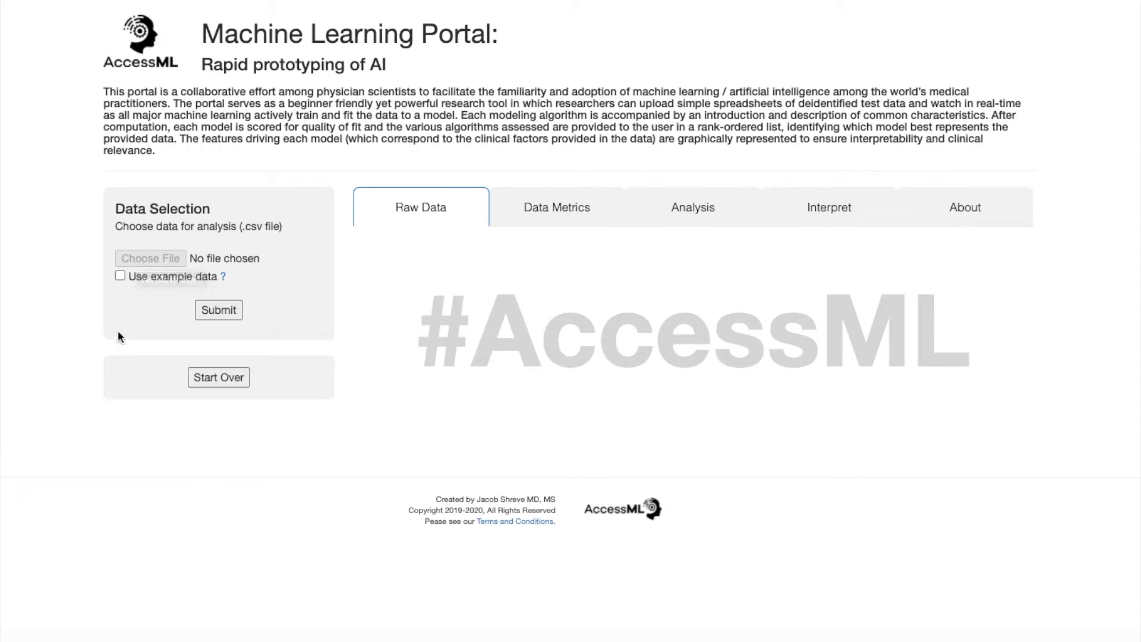
pyautogui.click(120, 277)
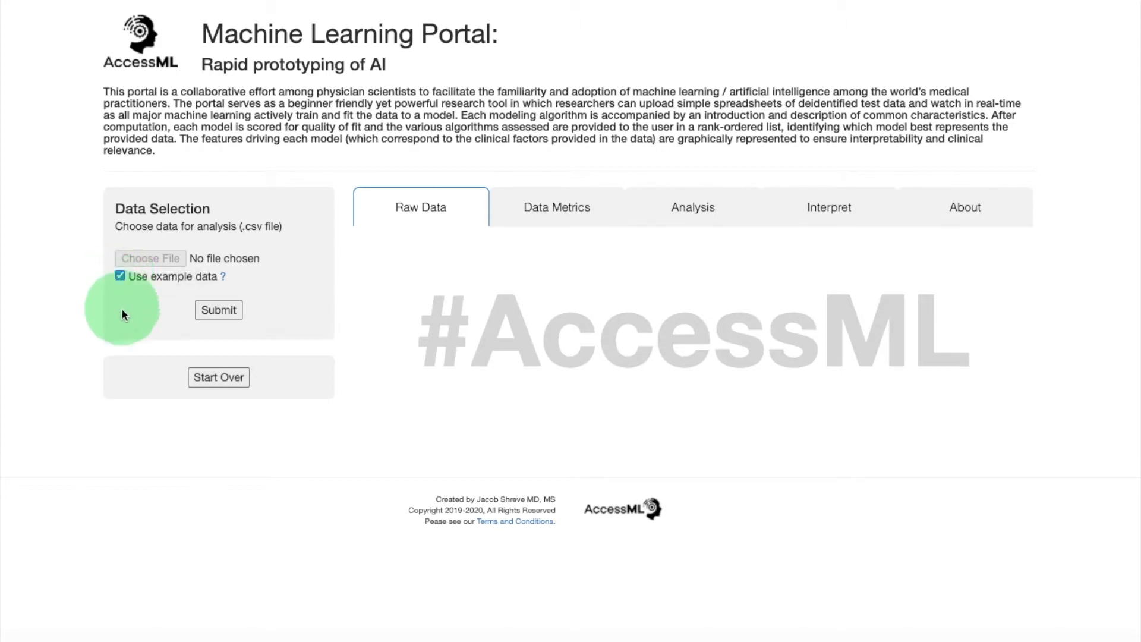
pyautogui.click(205, 312)
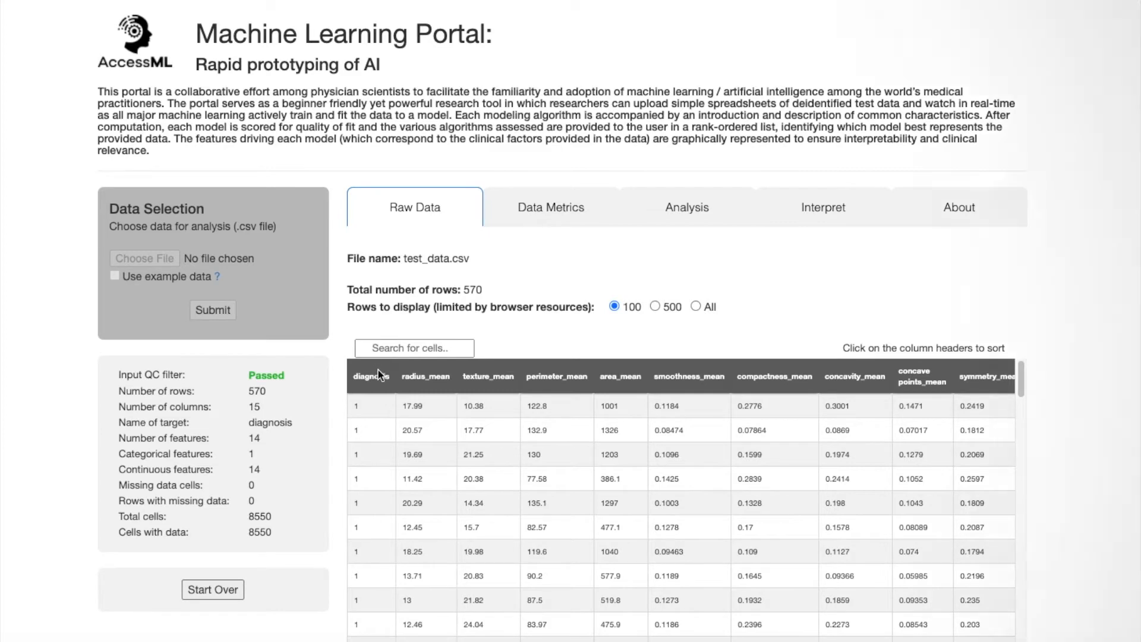
# - Look through the rows of the raw data table, checking the values in the diagnosis column
pyautogui.scroll(-10, 372, 438)
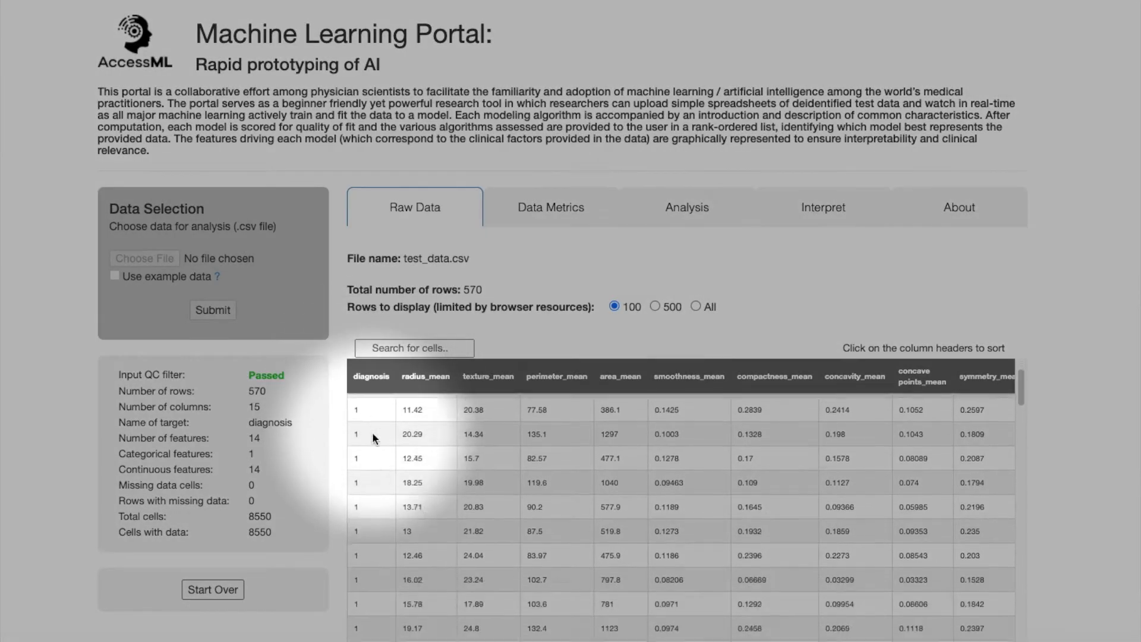
pyautogui.scroll(2, 372, 433)
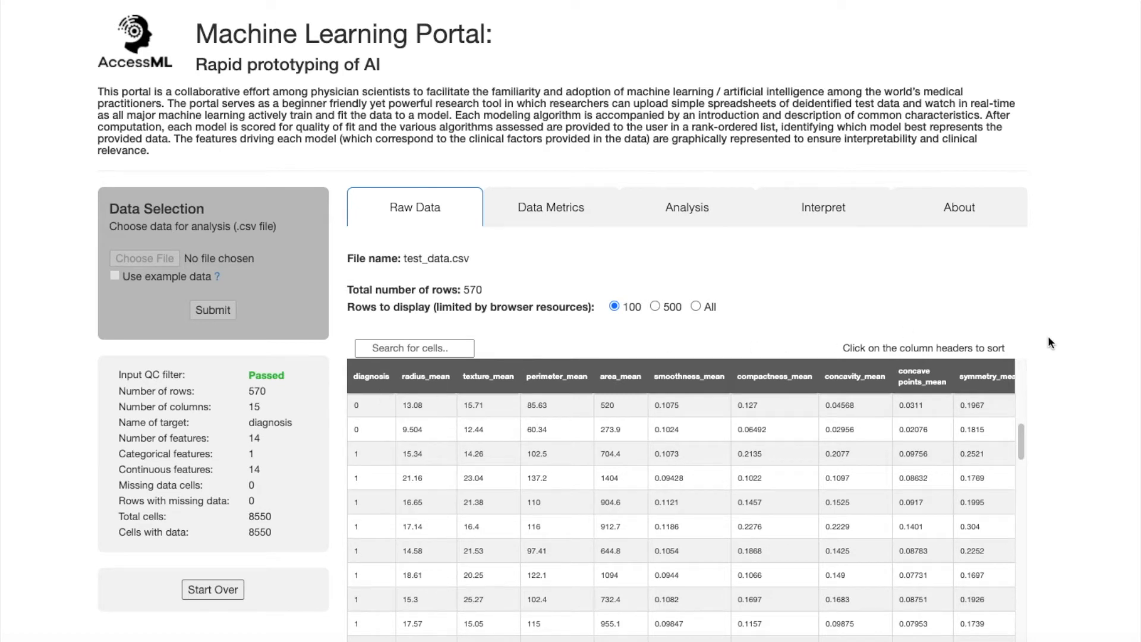
pyautogui.scroll(-2, 1073, 348)
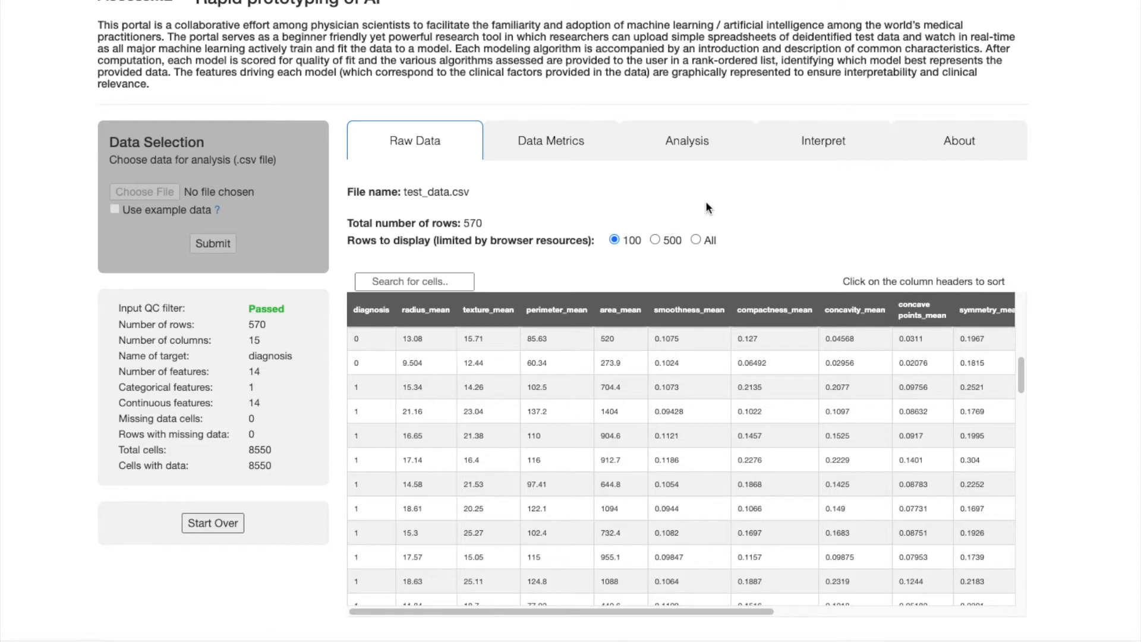
# - In the data metrics, reset the bivariate column selection and compare diagnosis with concavity_mean
pyautogui.click(561, 153)
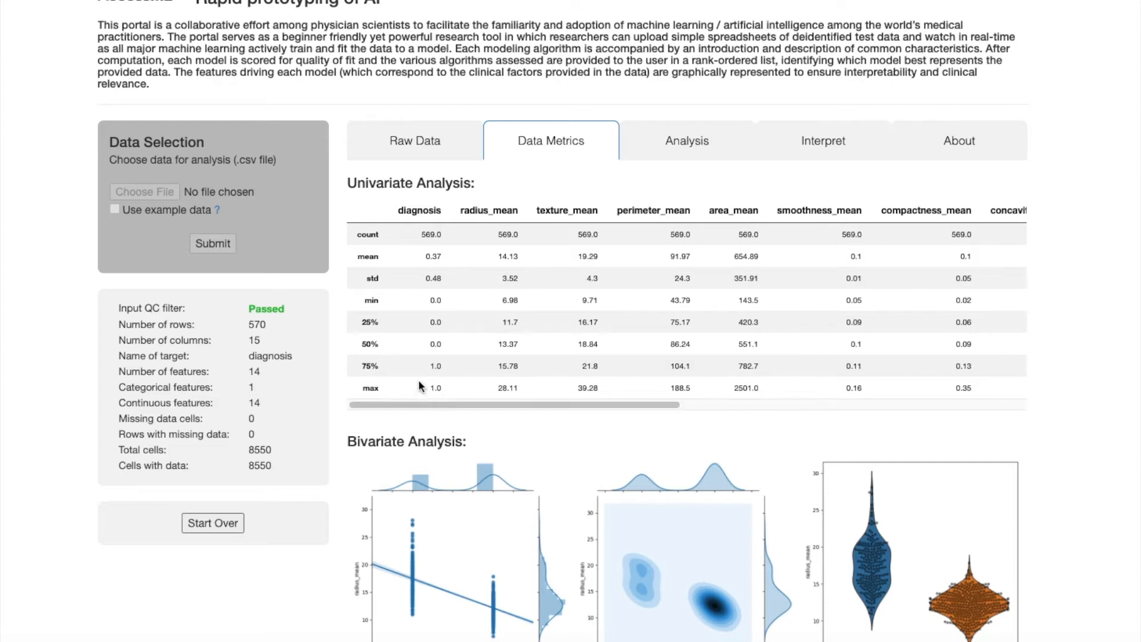
pyautogui.scroll(-2, 912, 281)
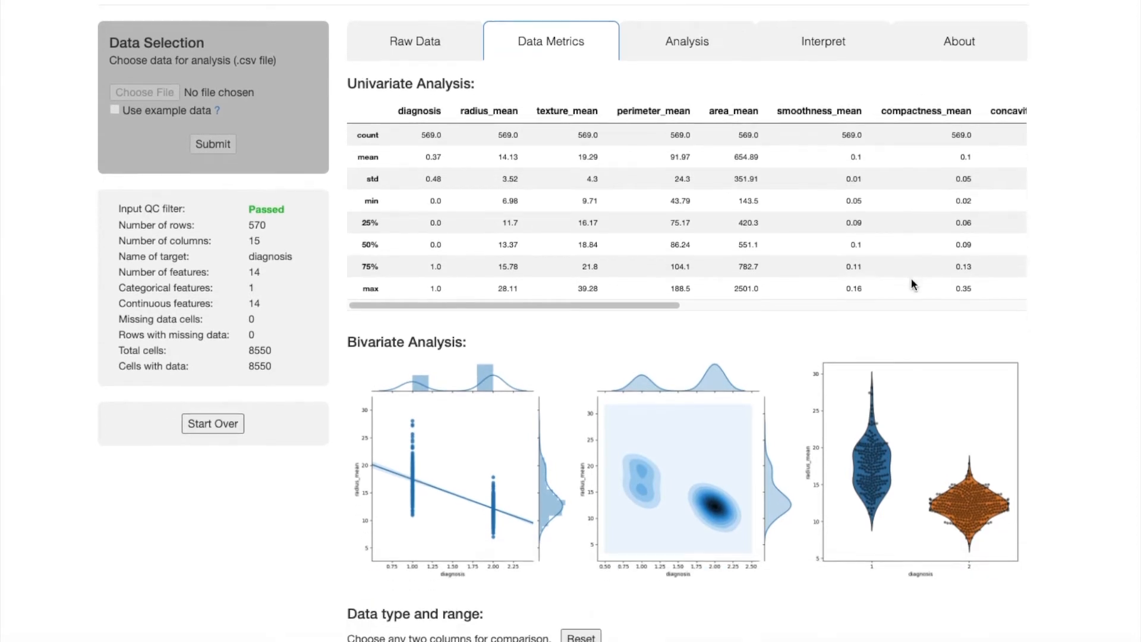
pyautogui.scroll(-5, 912, 279)
pyautogui.scroll(-1, 913, 263)
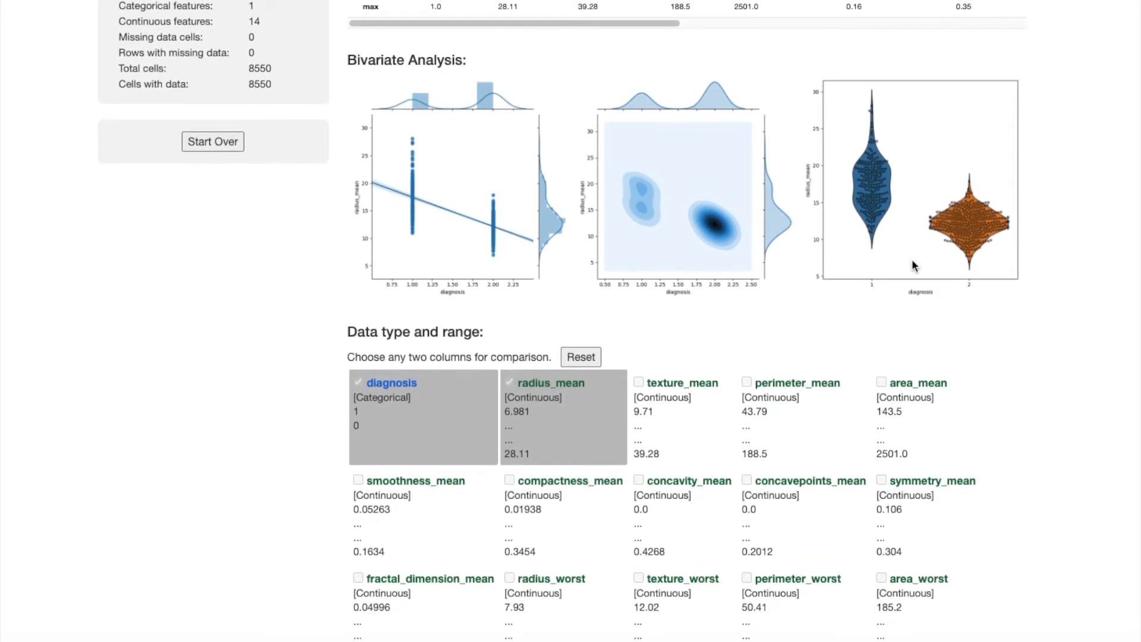
pyautogui.scroll(-1, 913, 265)
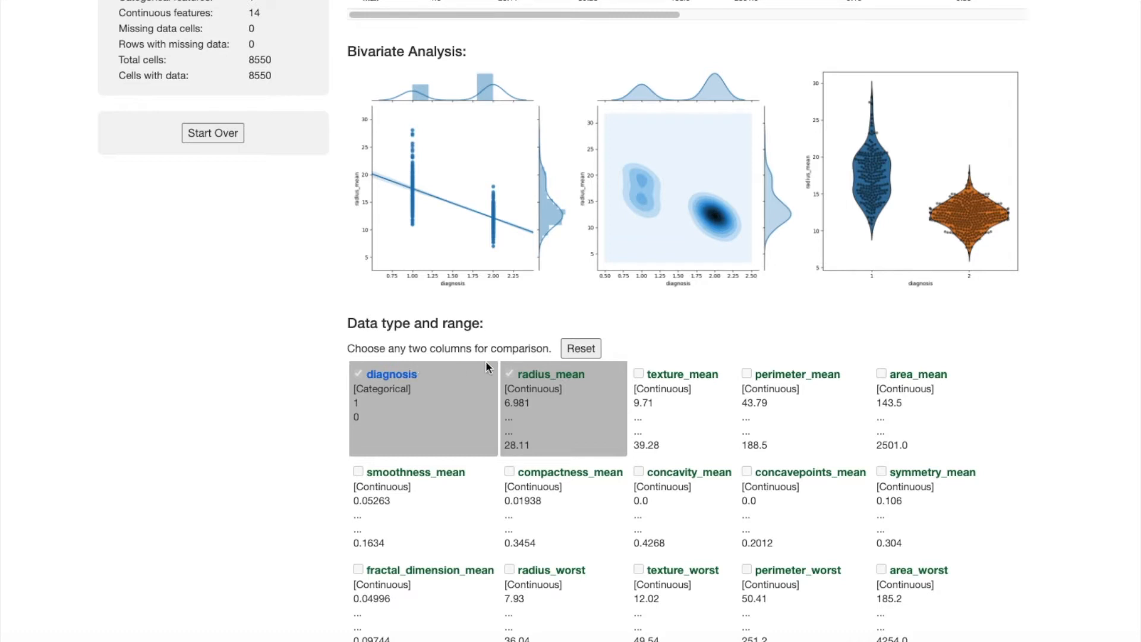
pyautogui.click(579, 351)
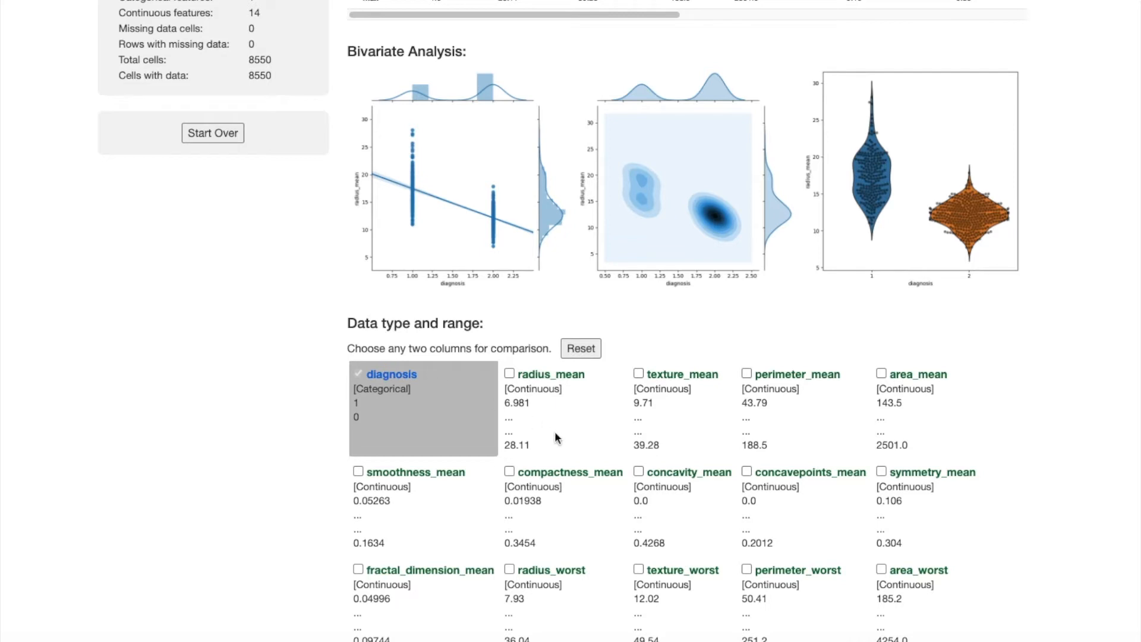
pyautogui.click(644, 472)
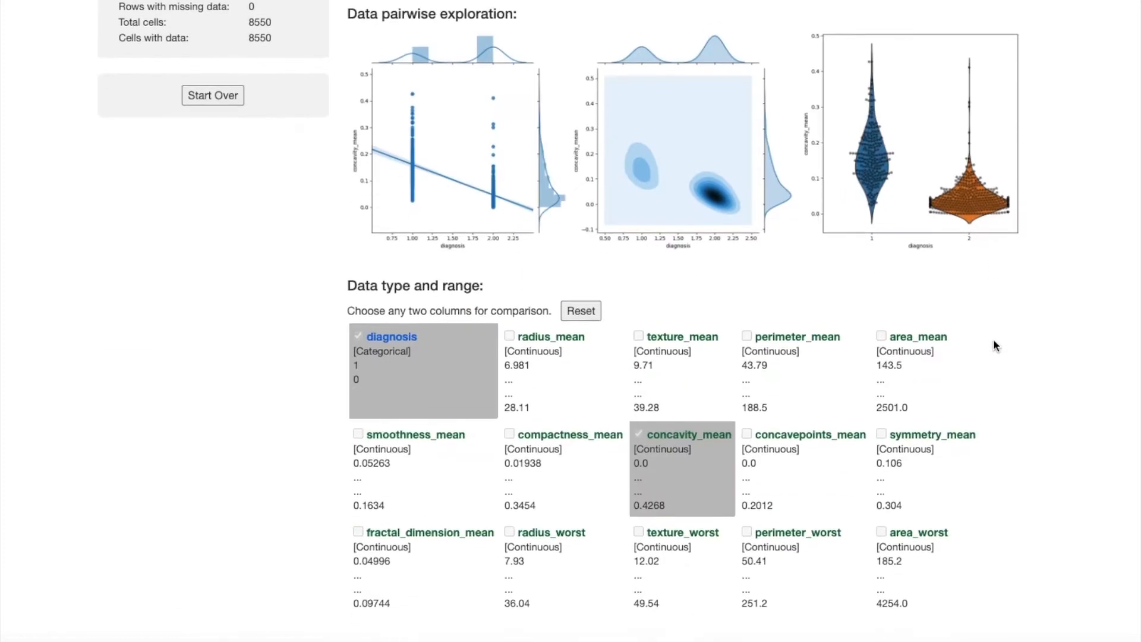
# - View the density plot of diagnosis against concavity_mean separately at a larger size, and return to the data metrics
pyautogui.scroll(2, 993, 339)
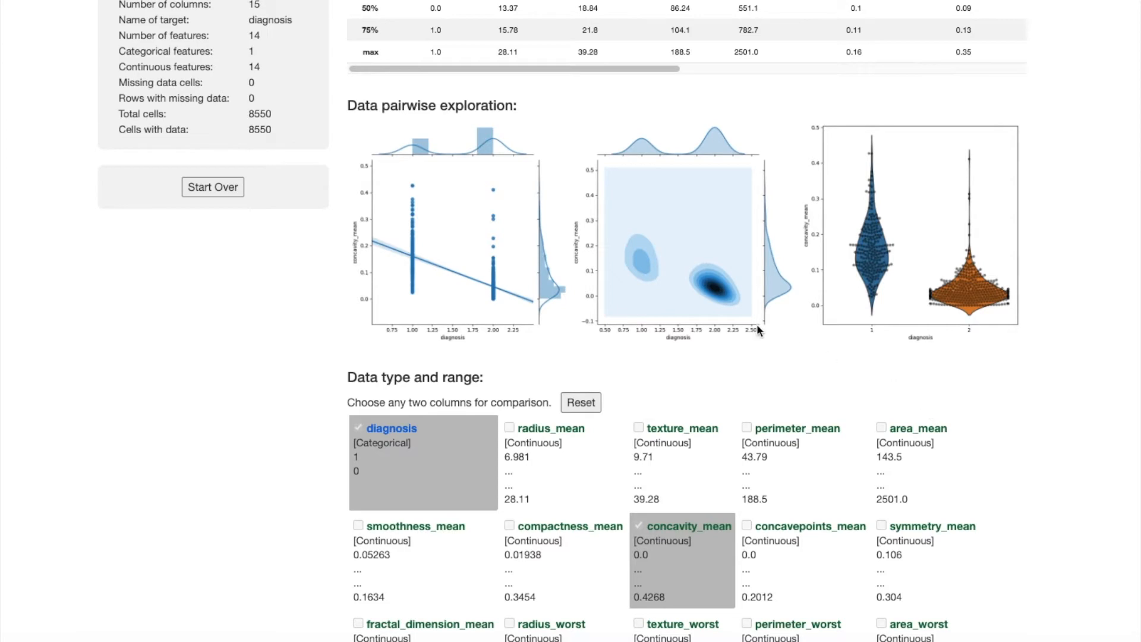
pyautogui.rightClick(666, 277)
pyautogui.click(1043, 65)
pyautogui.click(1099, 2)
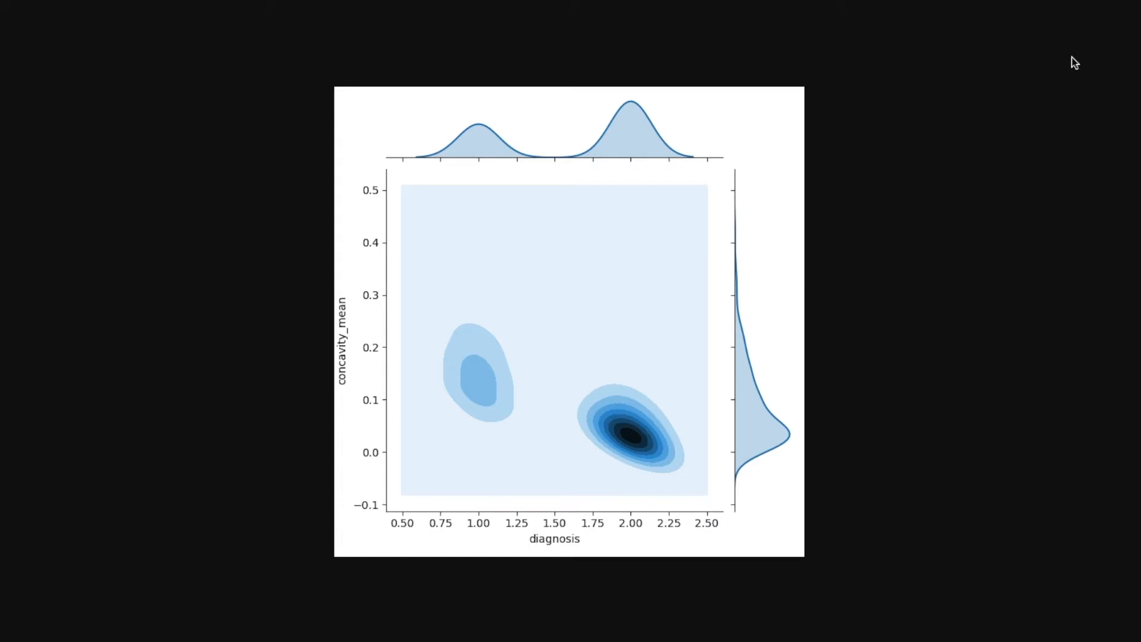
pyautogui.click(1100, 2)
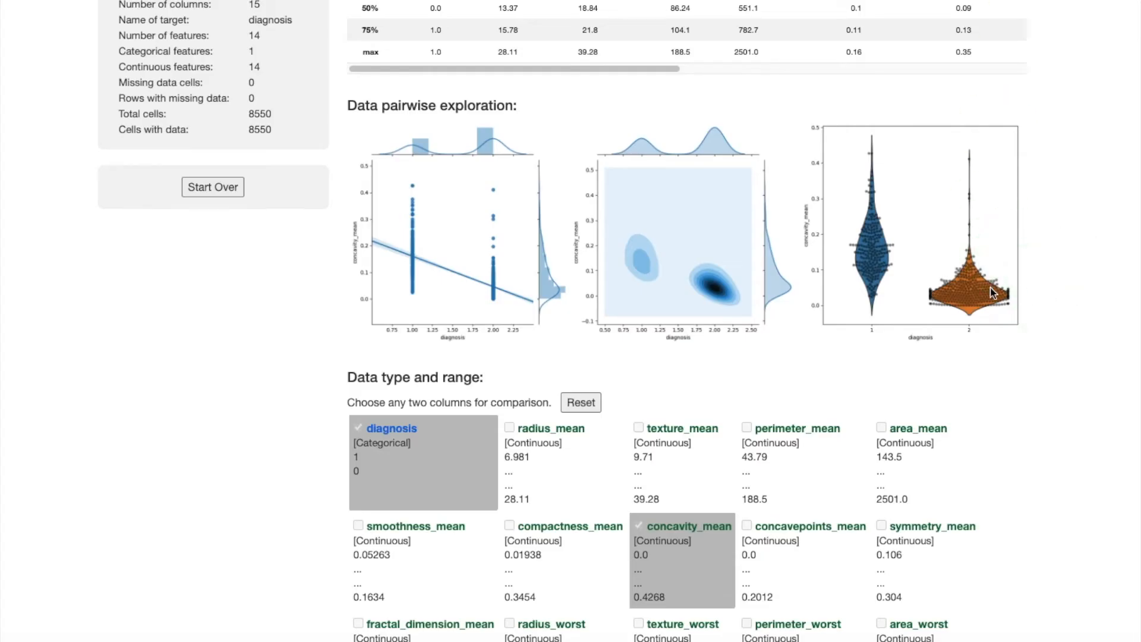
# - Examine the data types and ranges of the columns and the scatter-plot matrix of the multivariate analysis
pyautogui.scroll(-3, 950, 286)
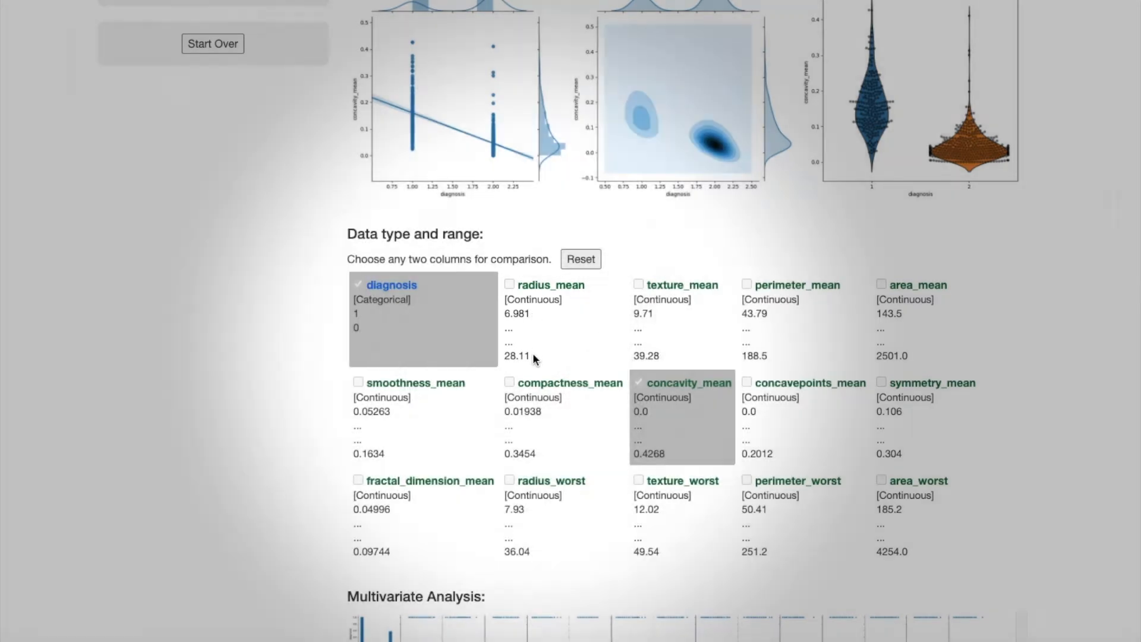
pyautogui.scroll(-7, 647, 321)
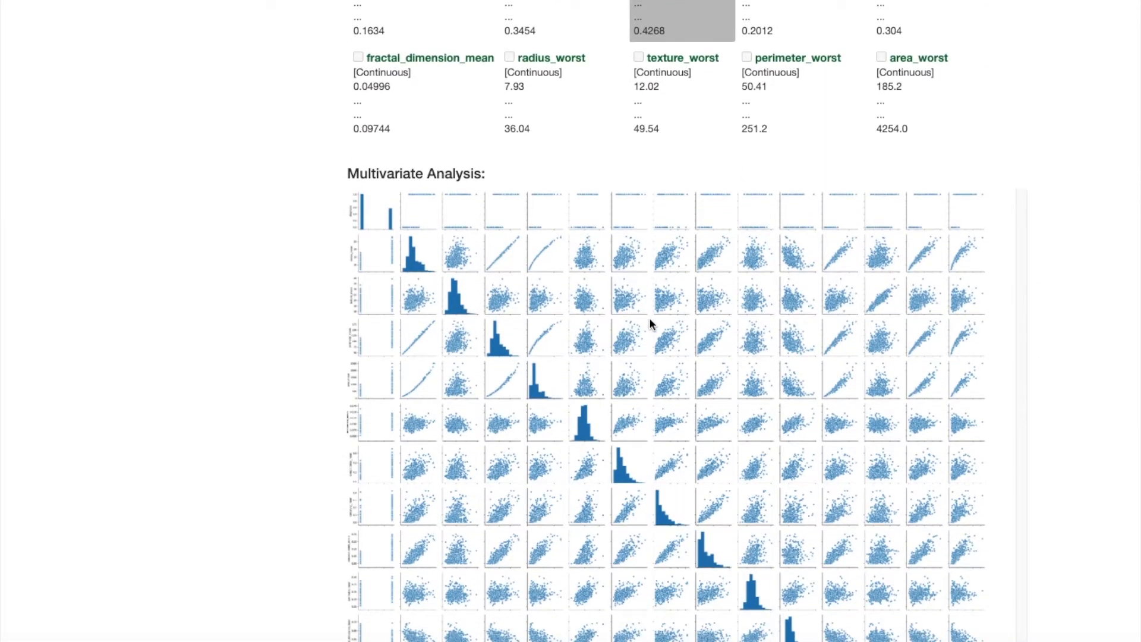
pyautogui.scroll(-1, 649, 324)
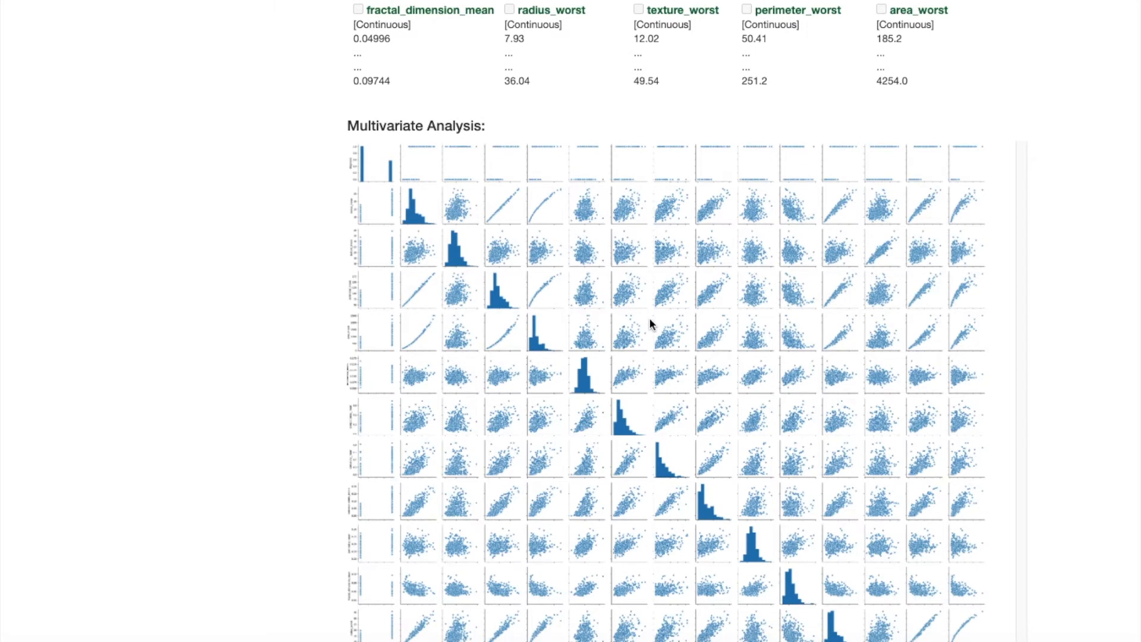
pyautogui.scroll(-3, 649, 324)
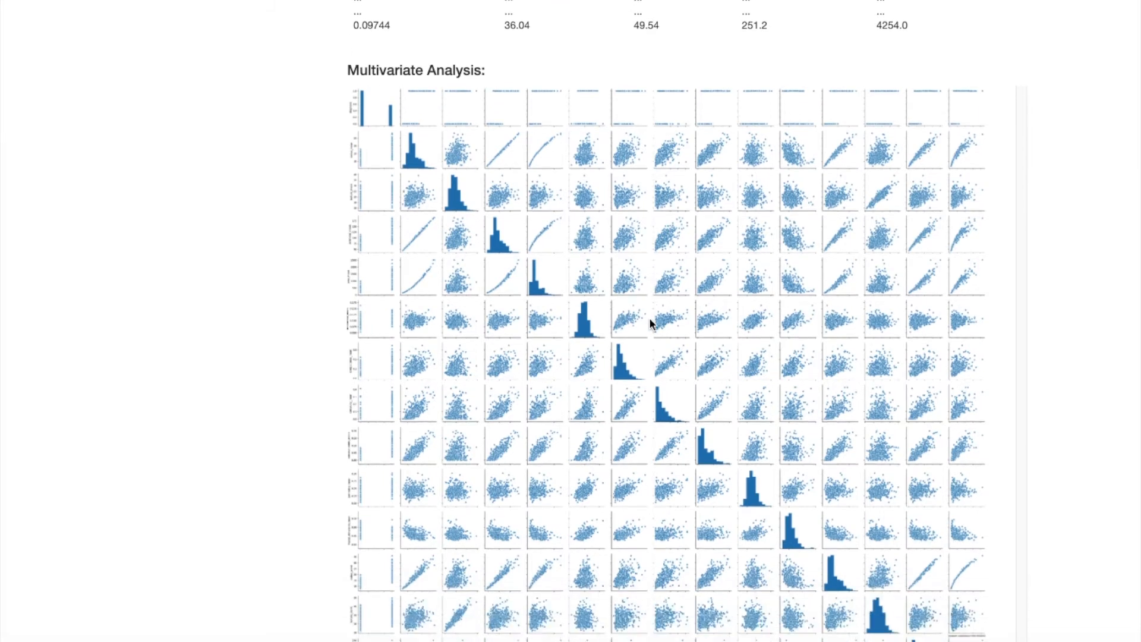
pyautogui.scroll(-1, 650, 324)
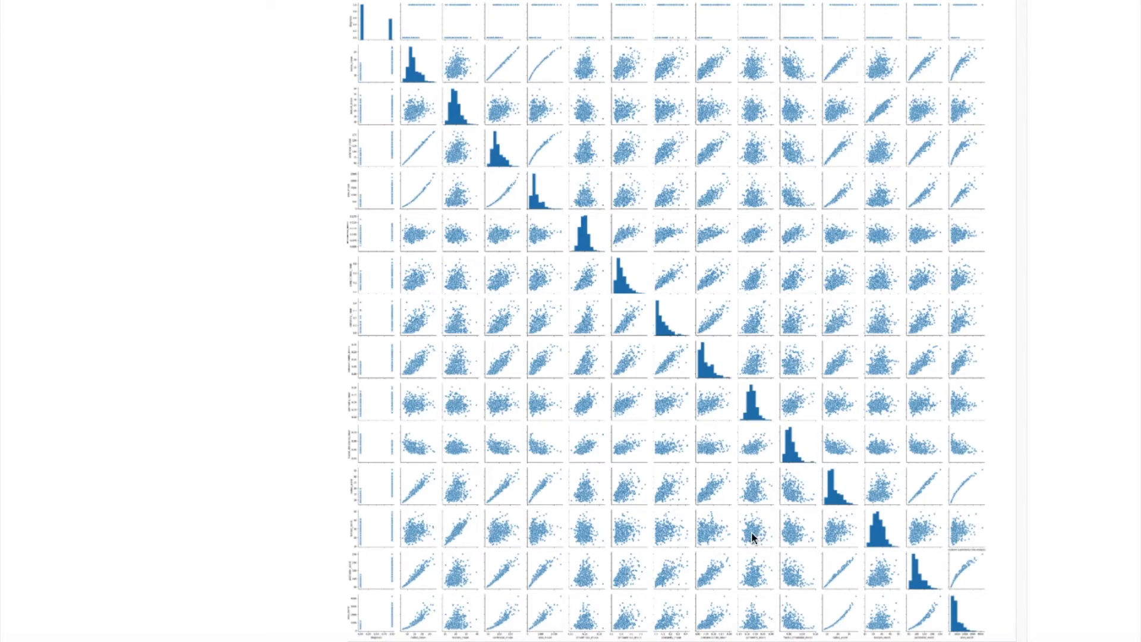
pyautogui.scroll(-3, 703, 454)
pyautogui.scroll(20, 706, 446)
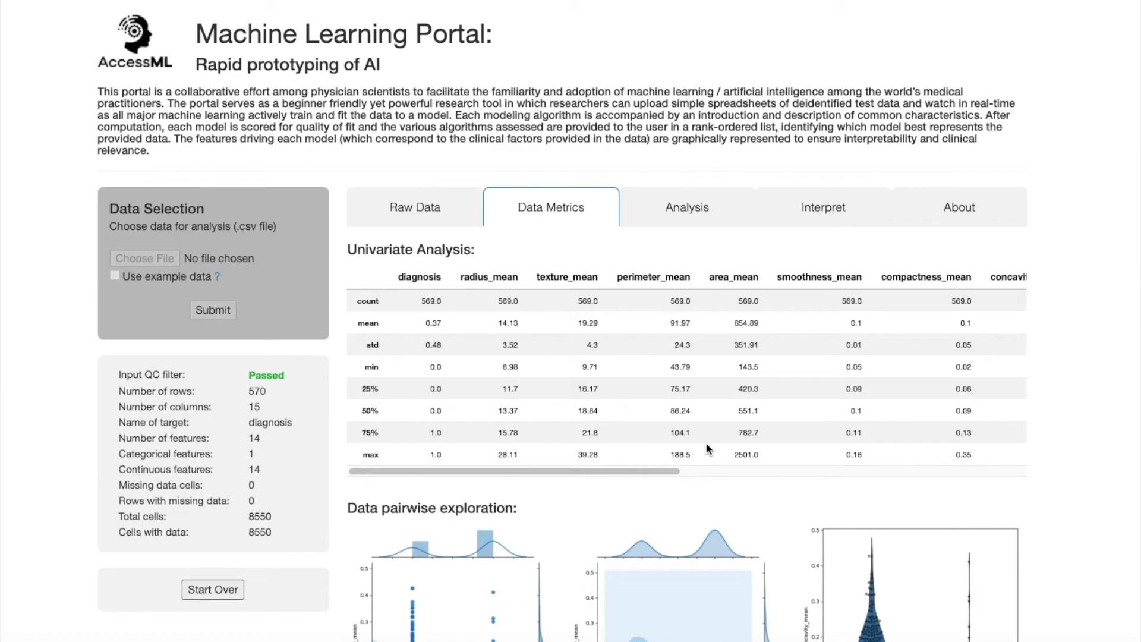
# - Review the machine learning algorithms available for the analysis and inspect the adjustable parameters of XGBoost
pyautogui.click(697, 220)
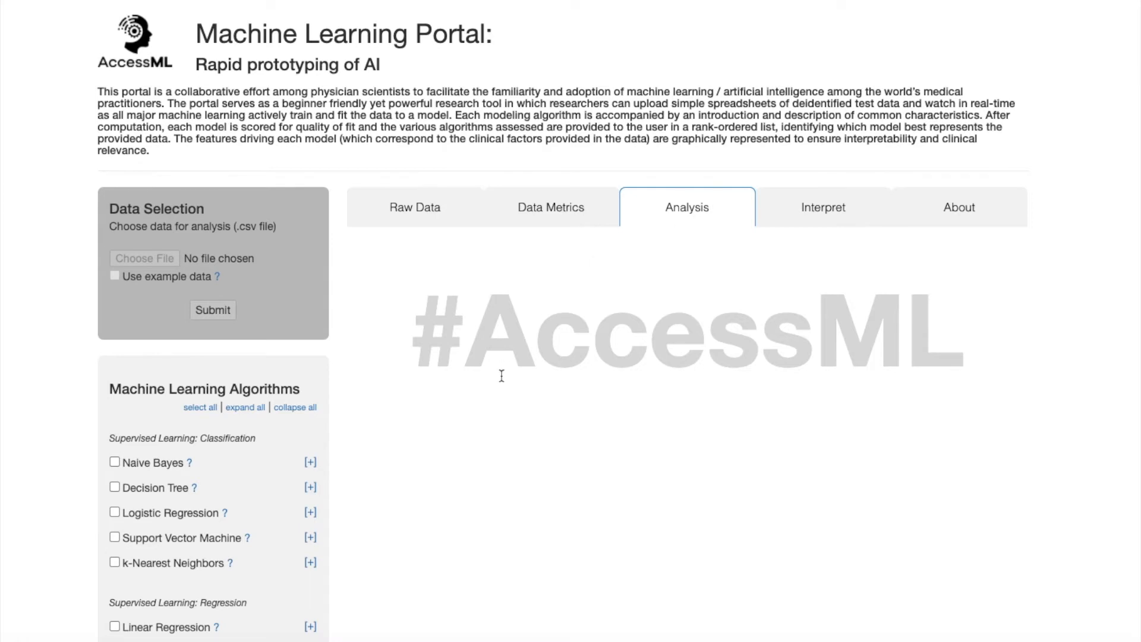
pyautogui.scroll(-4, 498, 380)
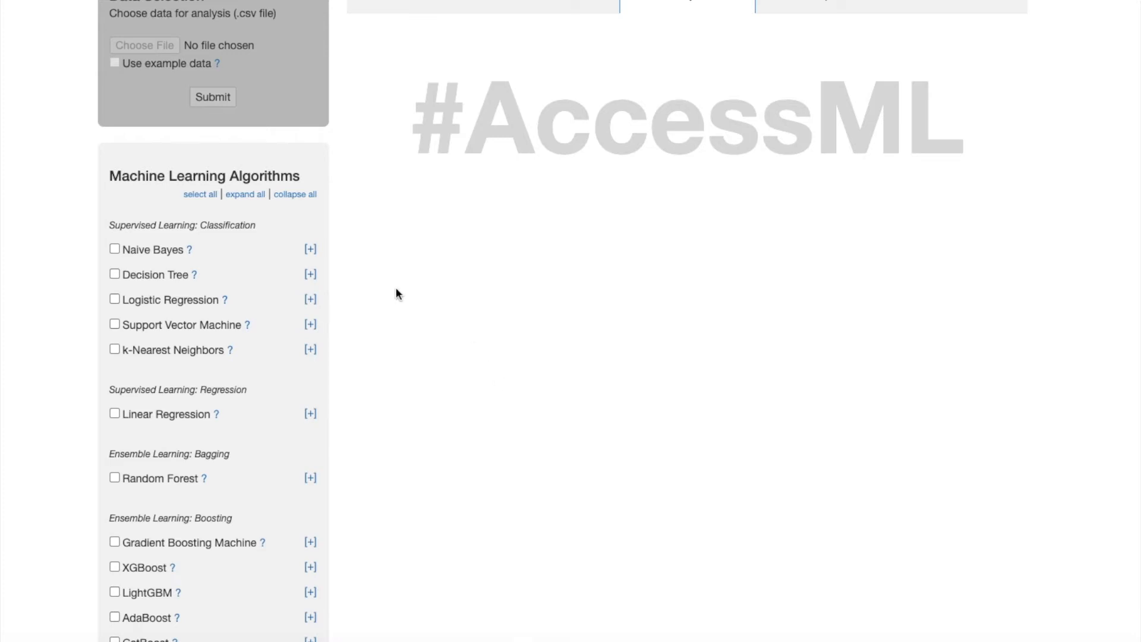
pyautogui.scroll(-1, 72, 266)
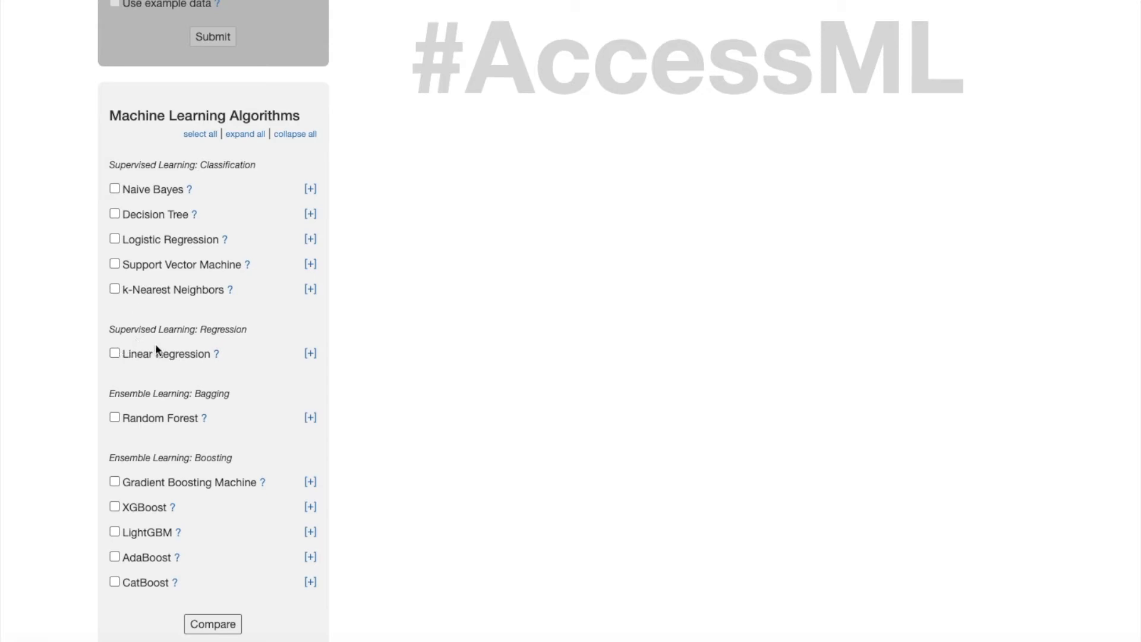
pyautogui.scroll(-2, 65, 324)
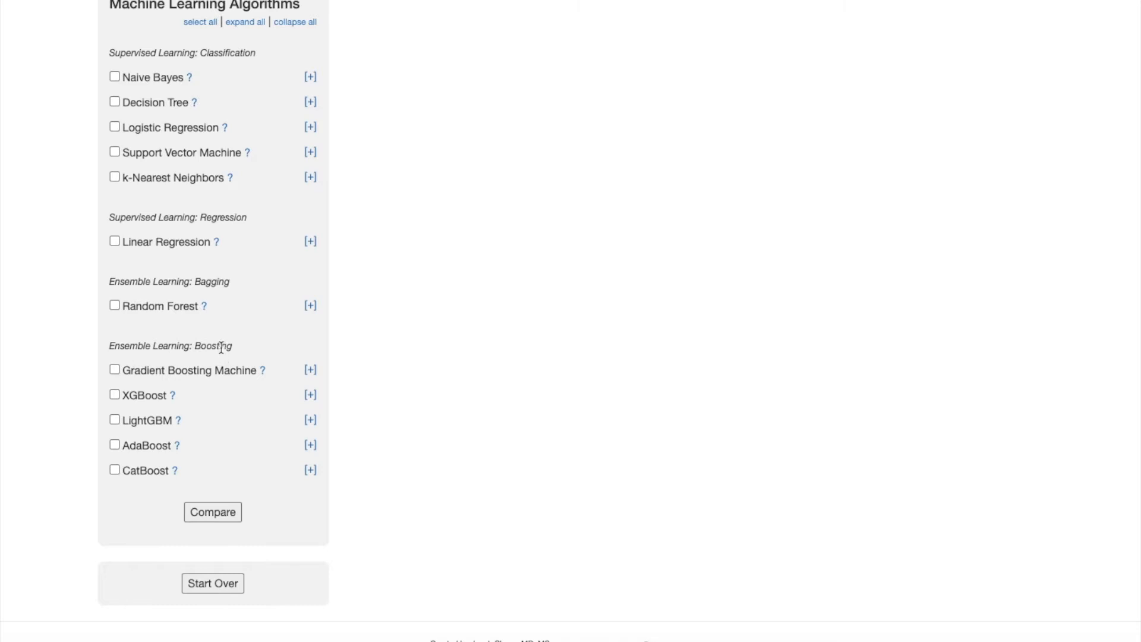
pyautogui.click(310, 395)
pyautogui.scroll(-1, 311, 400)
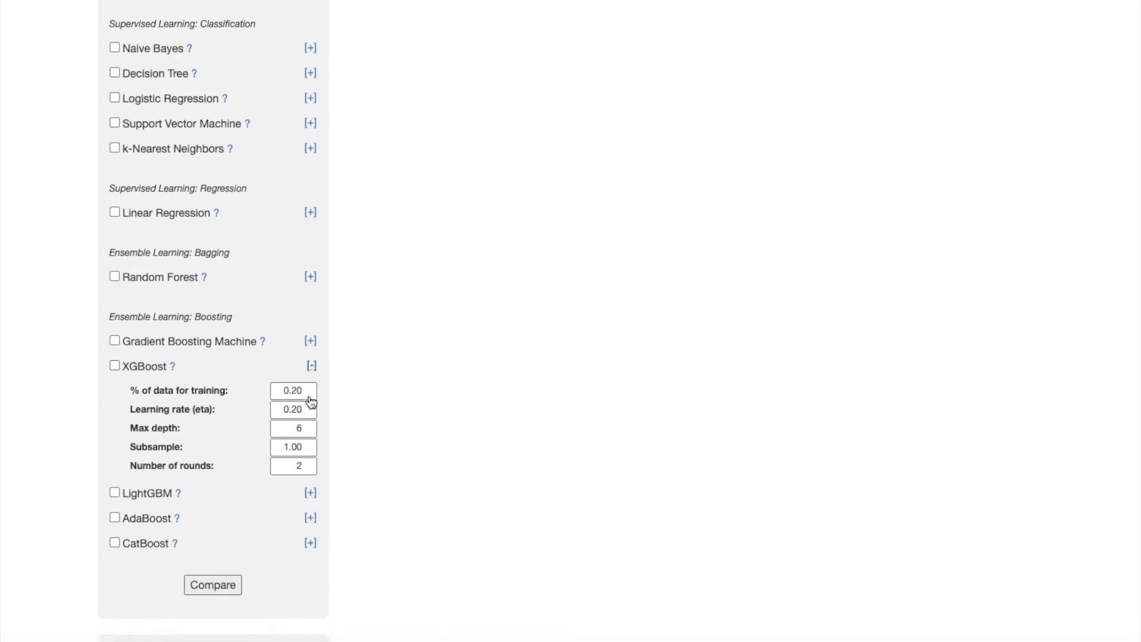
pyautogui.click(310, 366)
pyautogui.scroll(5, 269, 439)
pyautogui.scroll(3, 269, 446)
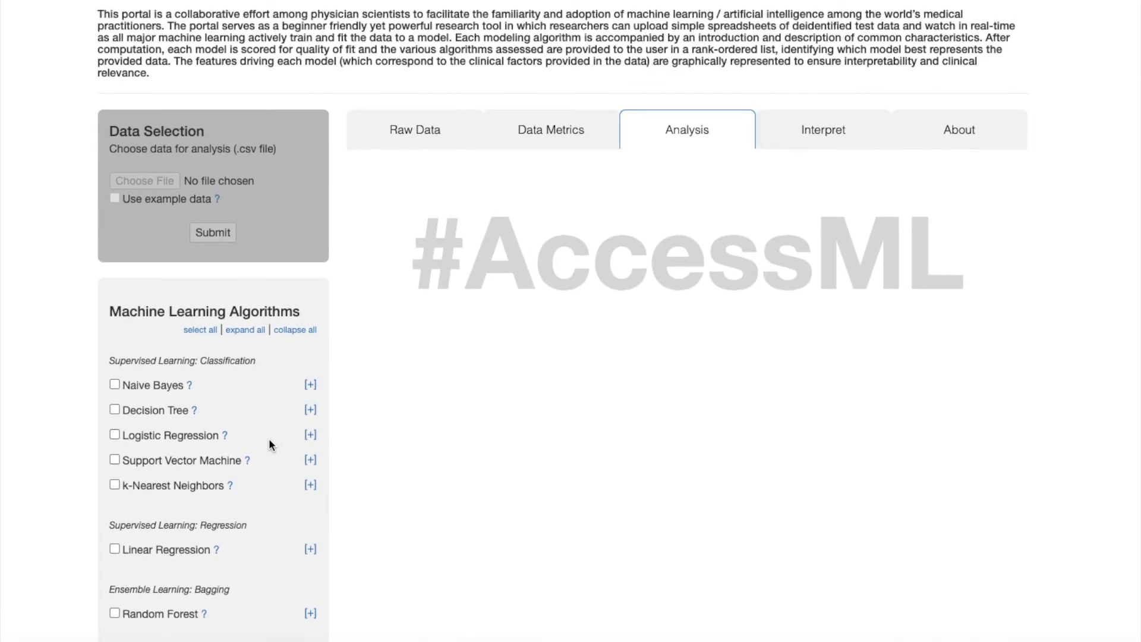
# - Select all machine learning algorithms and run their comparison on the example data
pyautogui.click(200, 330)
pyautogui.scroll(-6, 256, 455)
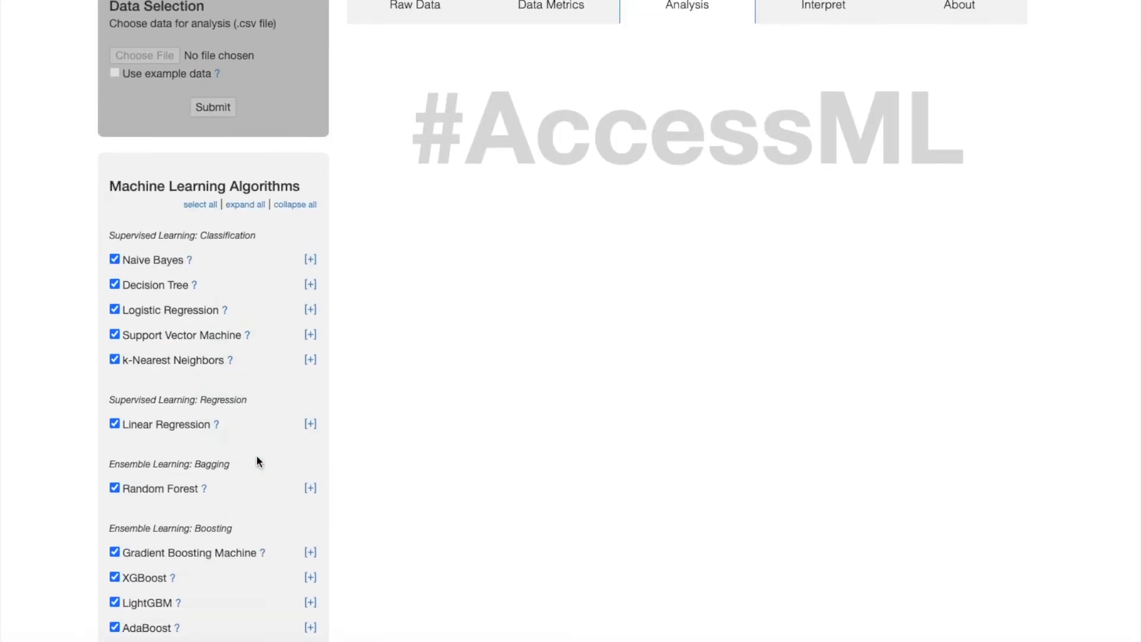
pyautogui.click(224, 553)
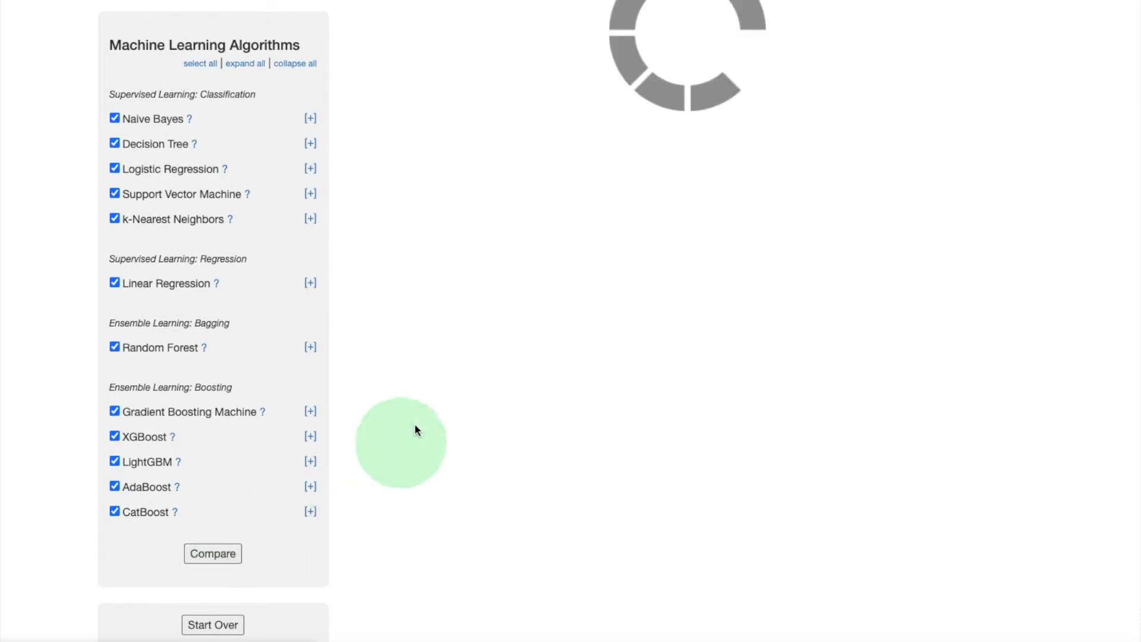
# - Examine the rank-order plot of the evaluated algorithms and the individual model results down to XGBoost and LightGBM
pyautogui.scroll(3, 414, 429)
pyautogui.scroll(5, 415, 424)
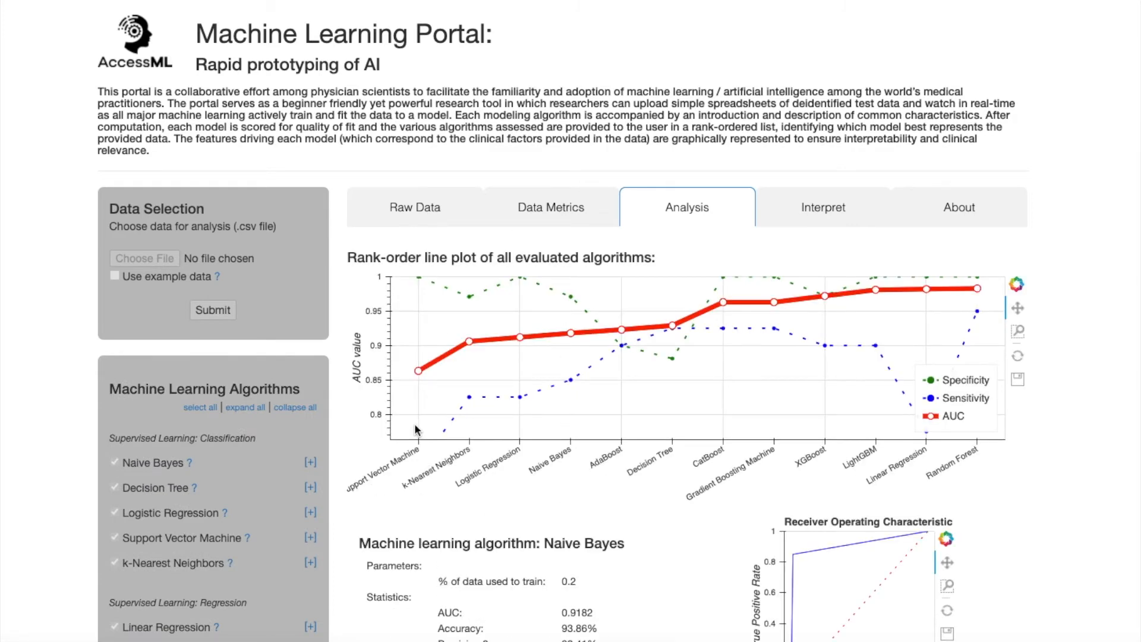
pyautogui.scroll(-1, 1047, 452)
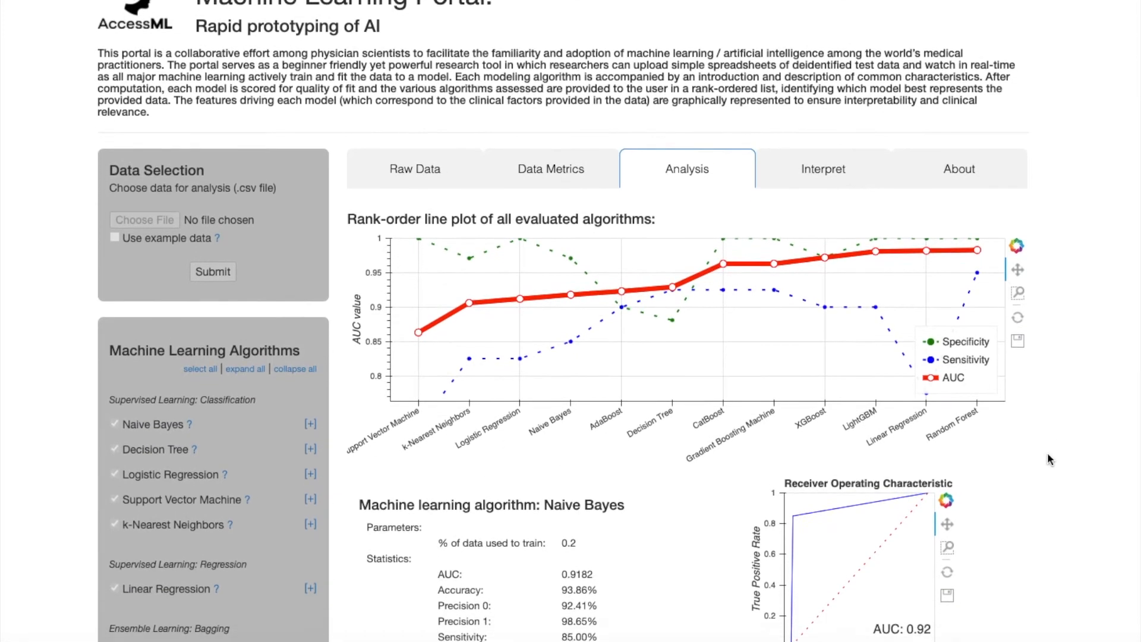
pyautogui.scroll(-1, 1047, 458)
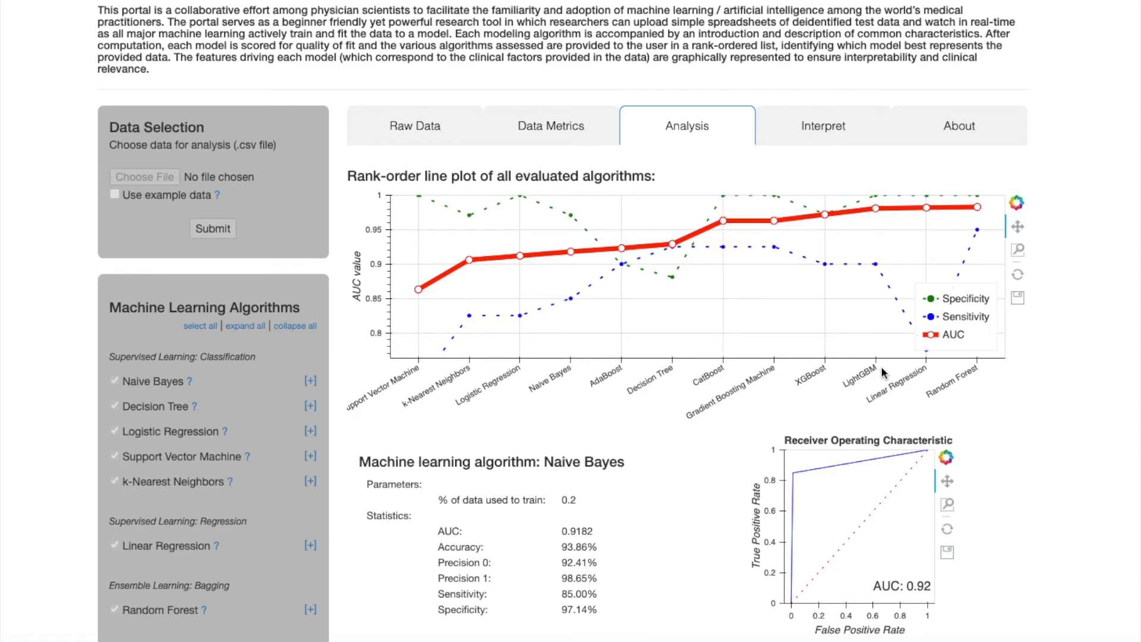
pyautogui.scroll(-20, 681, 401)
pyautogui.scroll(-14, 681, 405)
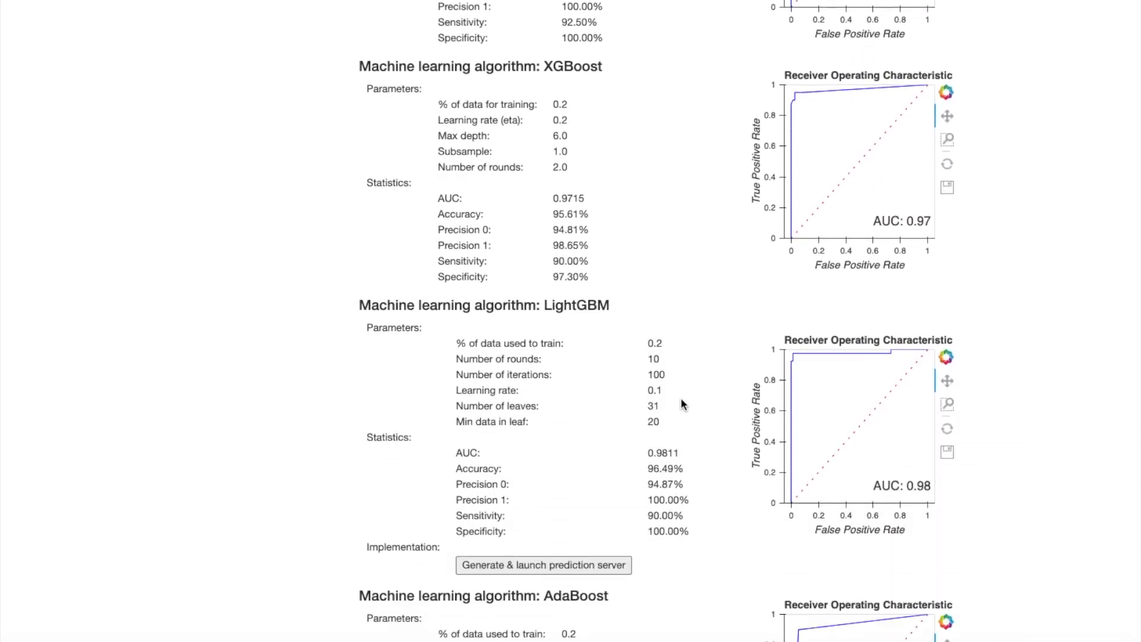
pyautogui.scroll(-1, 681, 403)
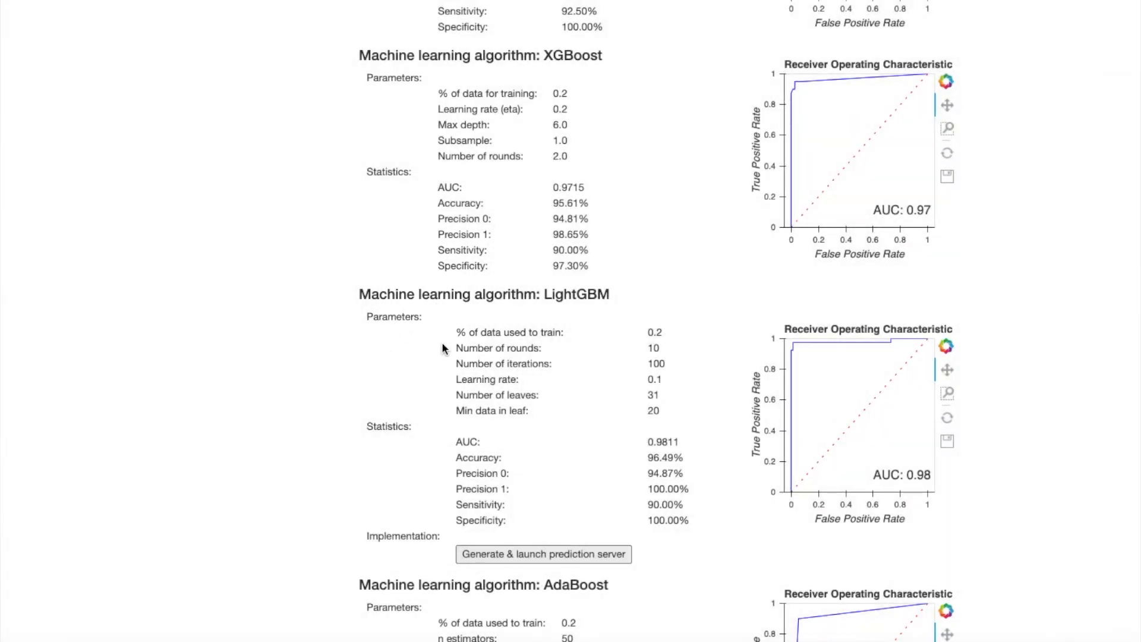
# - Examine the parameters, statistics and Receiver Operating Characteristic curve of the LightGBM model
pyautogui.moveTo(458, 333); pyautogui.dragTo(665, 413)
pyautogui.click(665, 413)
pyautogui.scroll(-2, 669, 414)
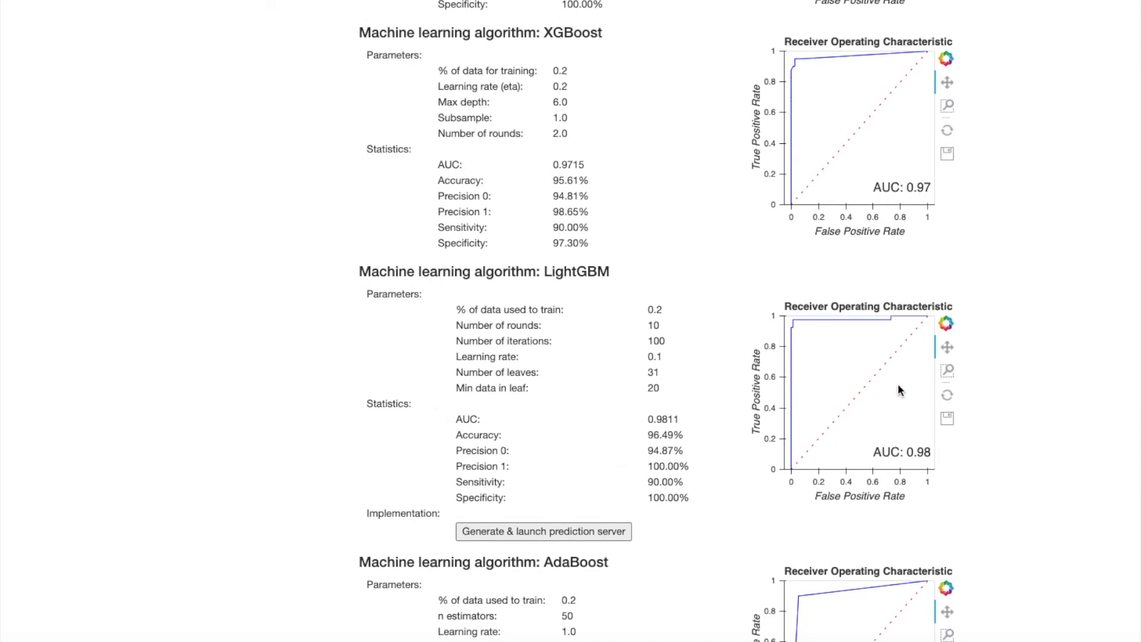
pyautogui.moveTo(868, 369)
pyautogui.mouseDown()
pyautogui.moveTo(863, 386)
pyautogui.moveTo(890, 380)
pyautogui.moveTo(871, 369)
pyautogui.moveTo(953, 415)
pyautogui.moveTo(886, 408)
pyautogui.moveTo(909, 458)
pyautogui.mouseUp()
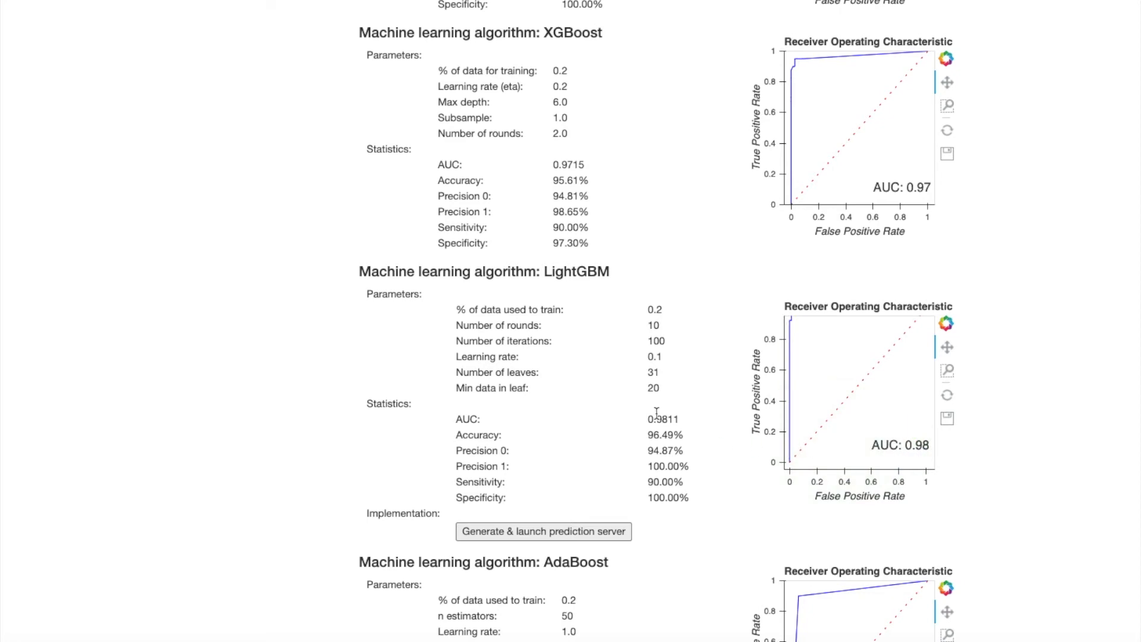
# - Display the feature interpretations of the models and bring up the link and image options for LightGBM's Figure 1 SHAP bar plot
pyautogui.scroll(15, 665, 410)
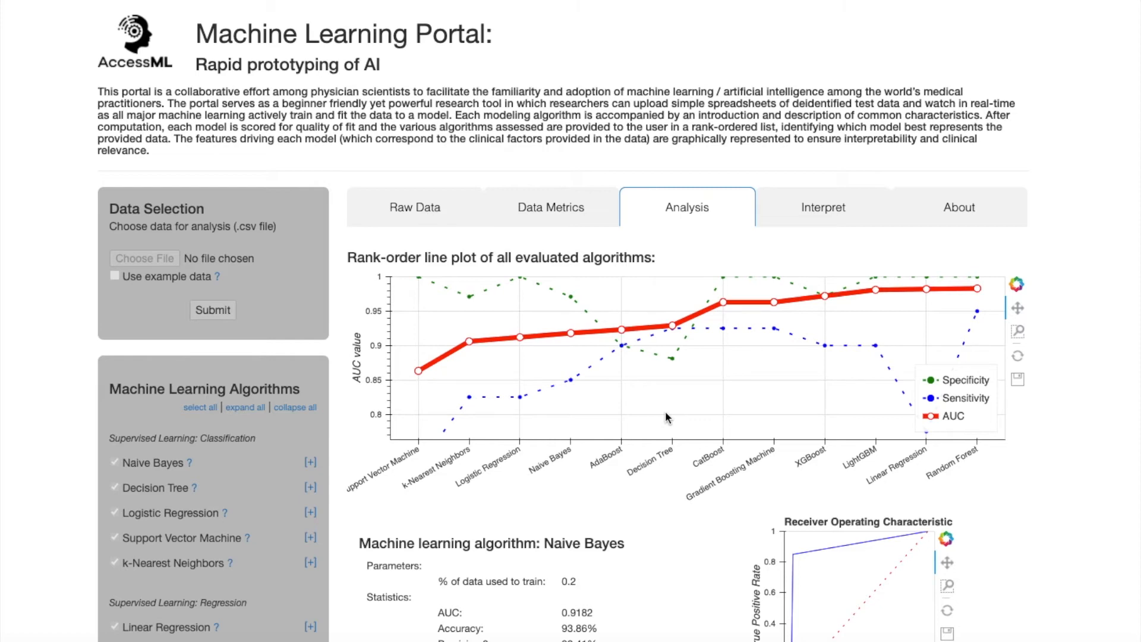
pyautogui.click(824, 214)
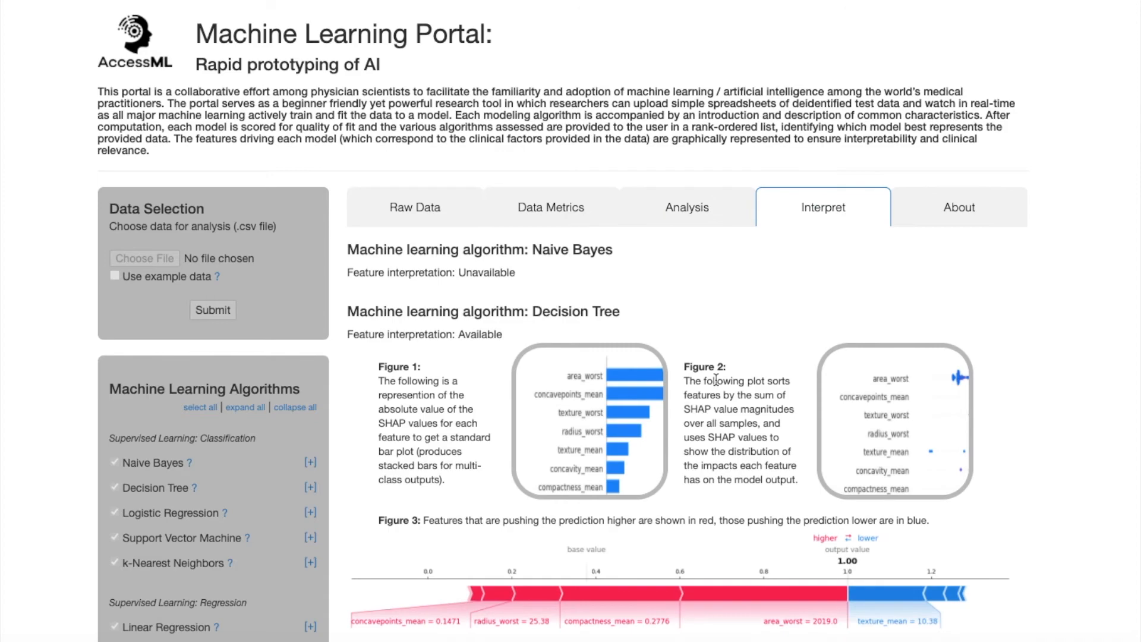
pyautogui.scroll(-14, 714, 375)
pyautogui.scroll(-15, 716, 379)
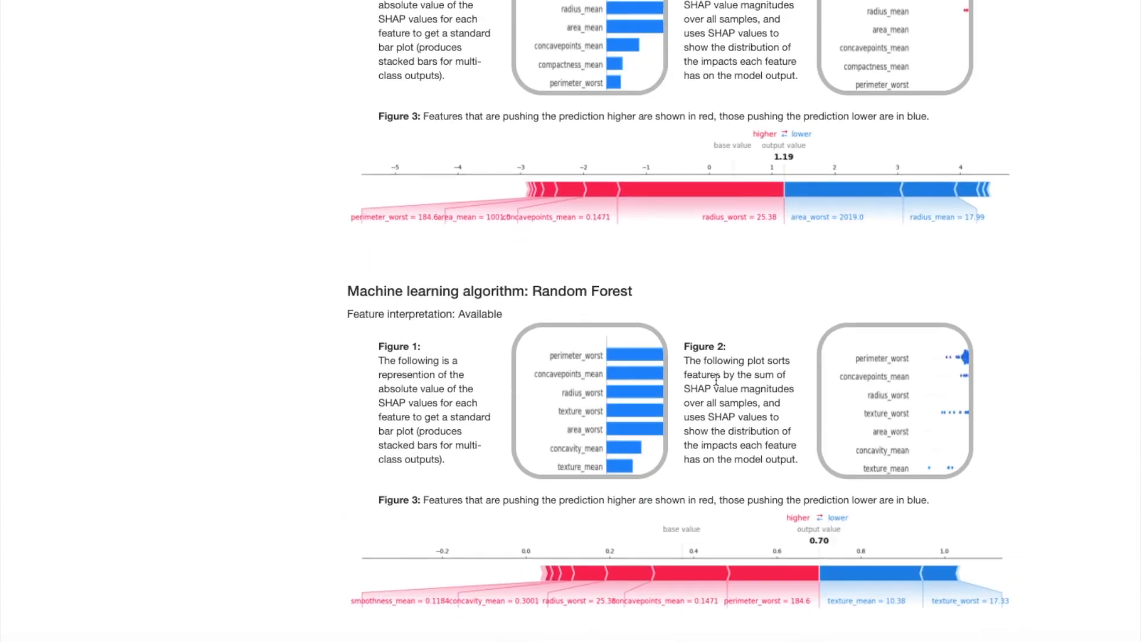
pyautogui.scroll(-10, 716, 379)
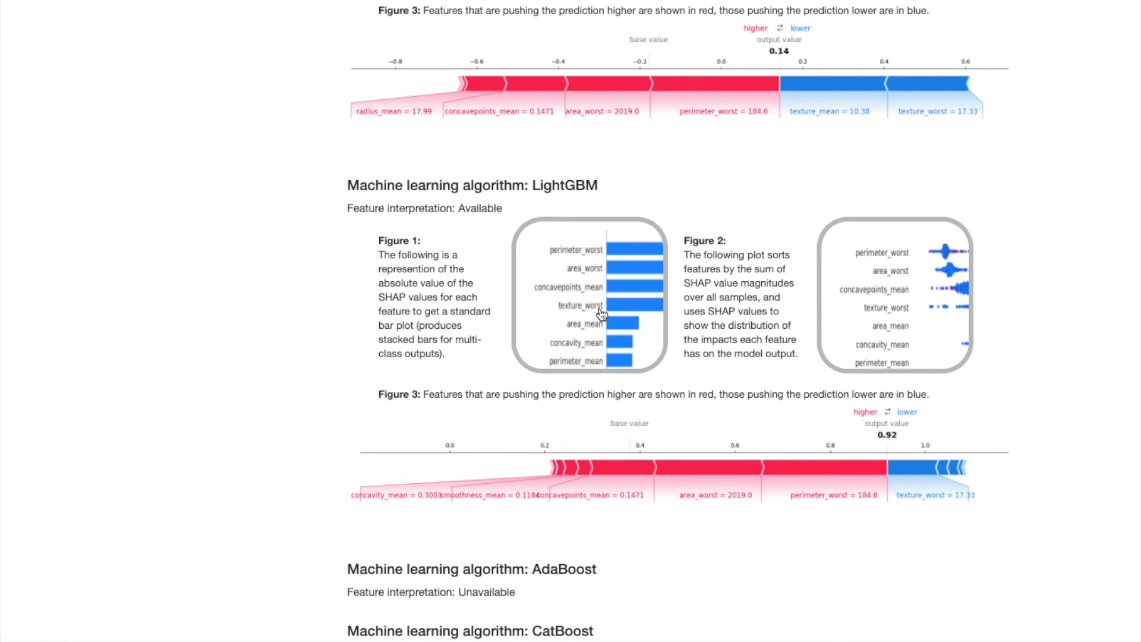
pyautogui.rightClick(606, 303)
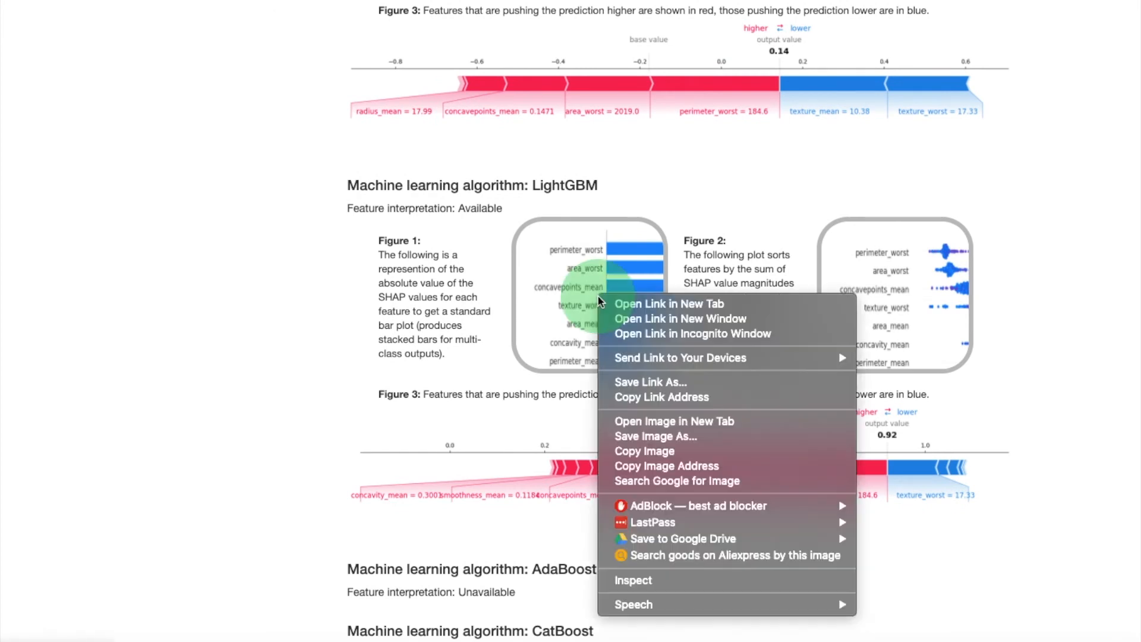